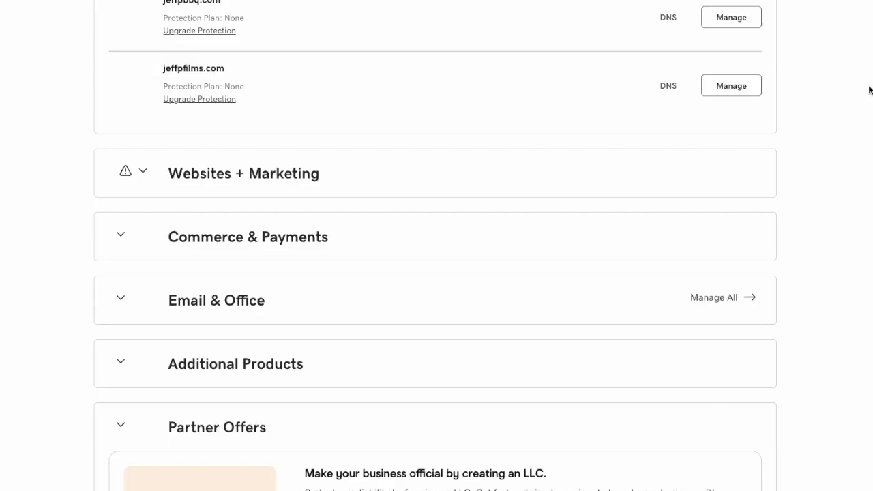
- Open jeffpbbq.com's DNS settings in GoDaddy to view its current nameservers, ns15 and ns16
{"action": "left_click", "coordinate": [669, 19]}
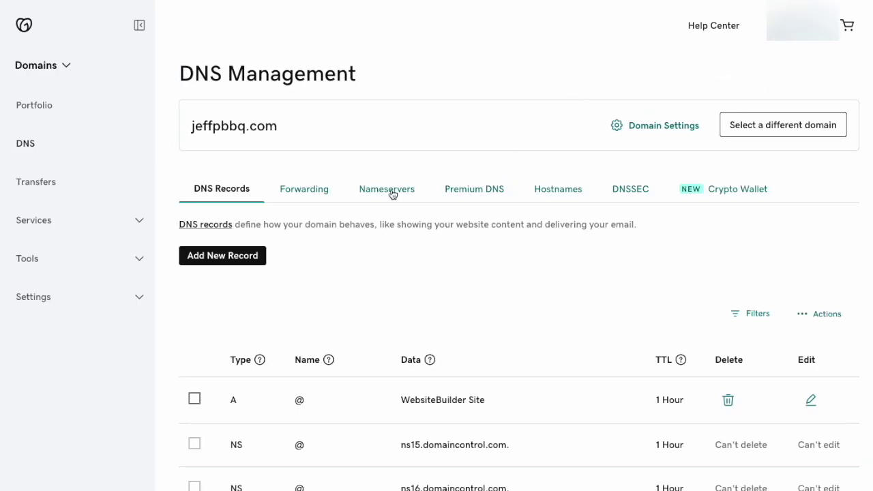
{"action": "left_click", "coordinate": [393, 195]}
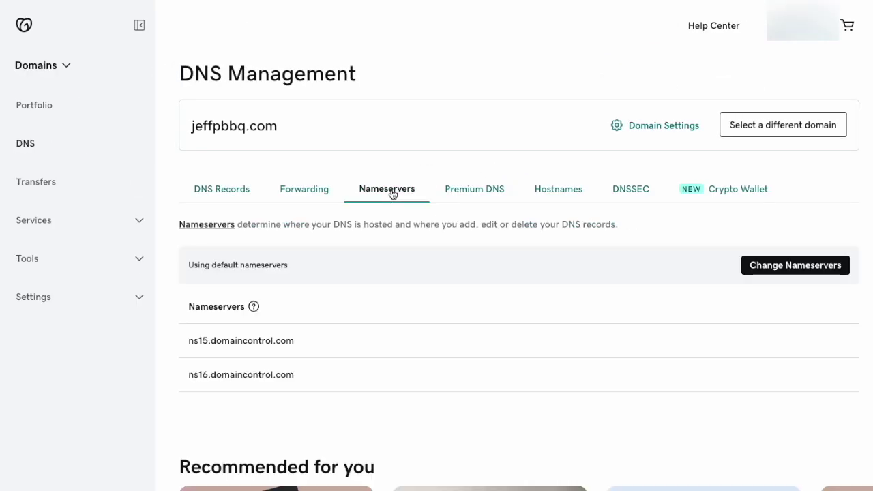
- Replace the default nameservers with ns1.whoismyhosting1.com and ns2.whoismyhosting2.com, save, and confirm
{"action": "left_click", "coordinate": [783, 266]}
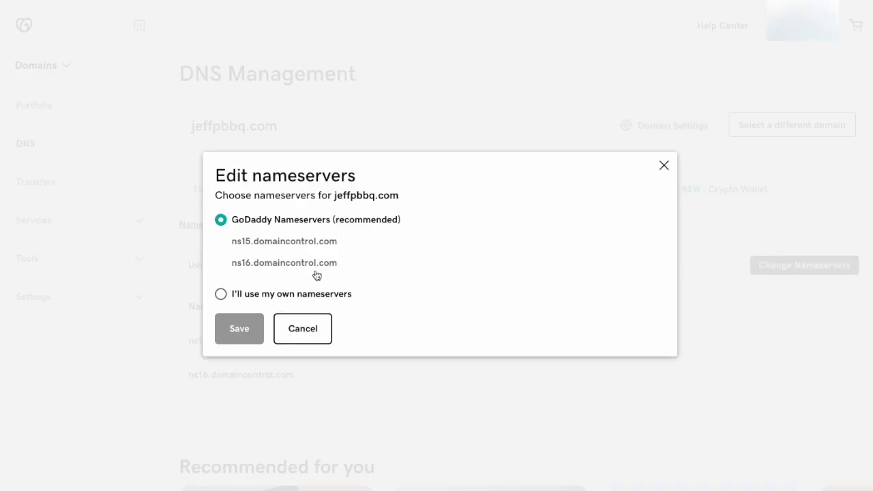
{"action": "left_click", "coordinate": [220, 294]}
{"action": "left_click", "coordinate": [323, 245]}
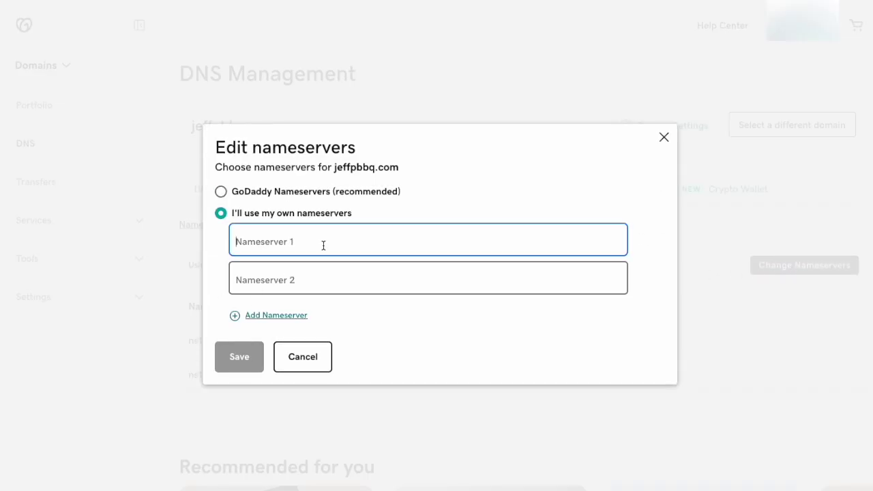
{"action": "type", "text": "ns1.whoismyhosting1.com"}
{"action": "key", "text": "Tab"}
{"action": "type", "text": "ns2.whois"}
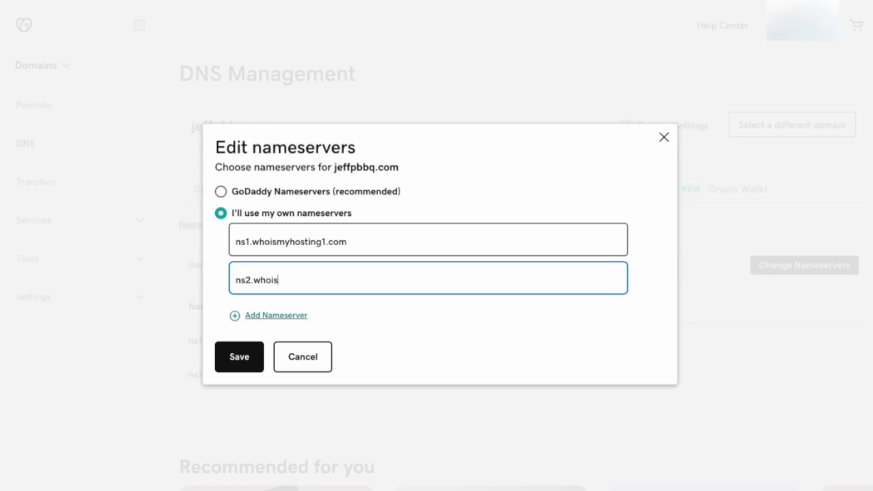
{"action": "type", "text": "myhosting2.com"}
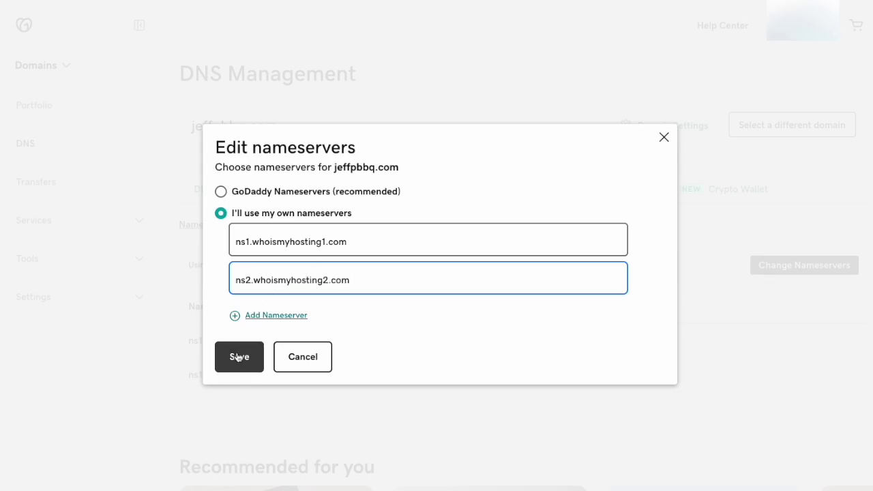
{"action": "left_click", "coordinate": [234, 358]}
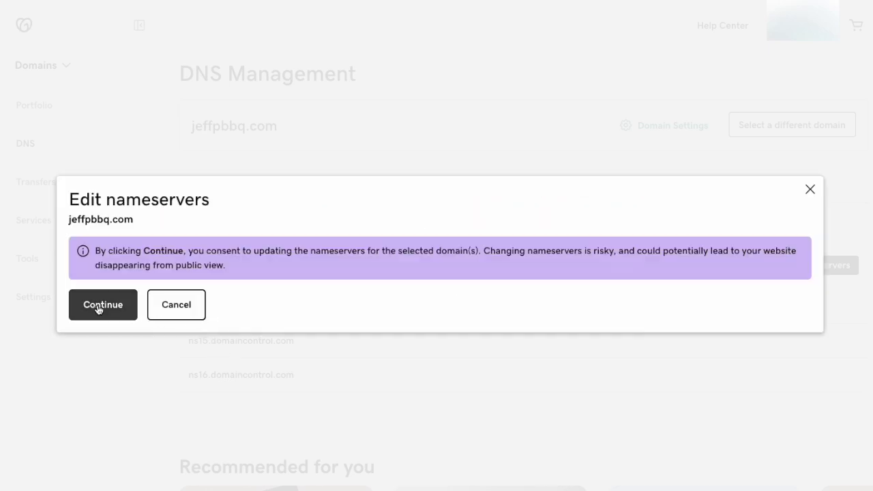
{"action": "left_click", "coordinate": [99, 308]}
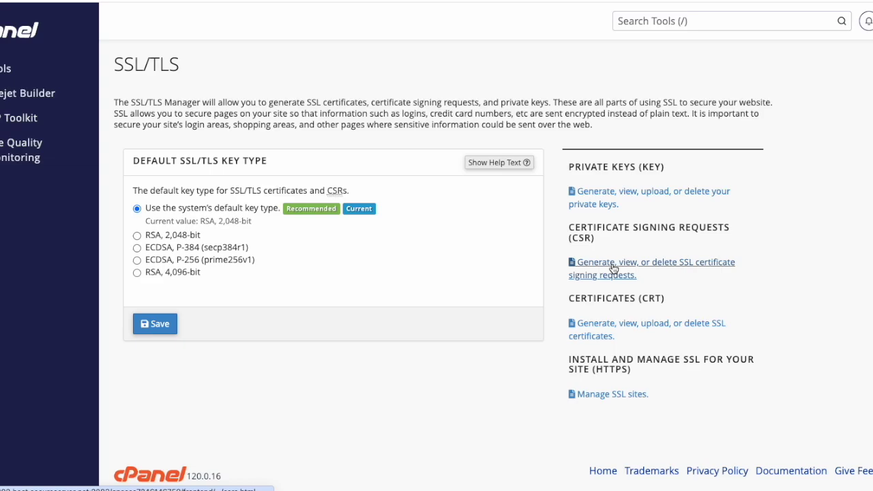
- Open cPanel's Certificate Signing Request page from the SSL/TLS section
{"action": "left_click", "coordinate": [612, 269]}
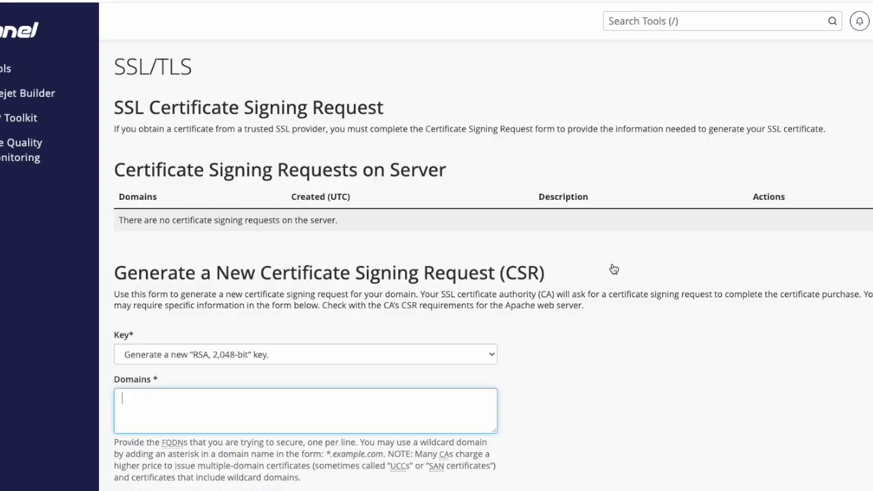
- Fill in the CSR with domain jeffpbbq.com, city Houston, state Texas and country United States
{"action": "scroll", "coordinate": [398, 299], "scroll_direction": "down", "scroll_amount": 2}
{"action": "type", "text": "jeffp"}
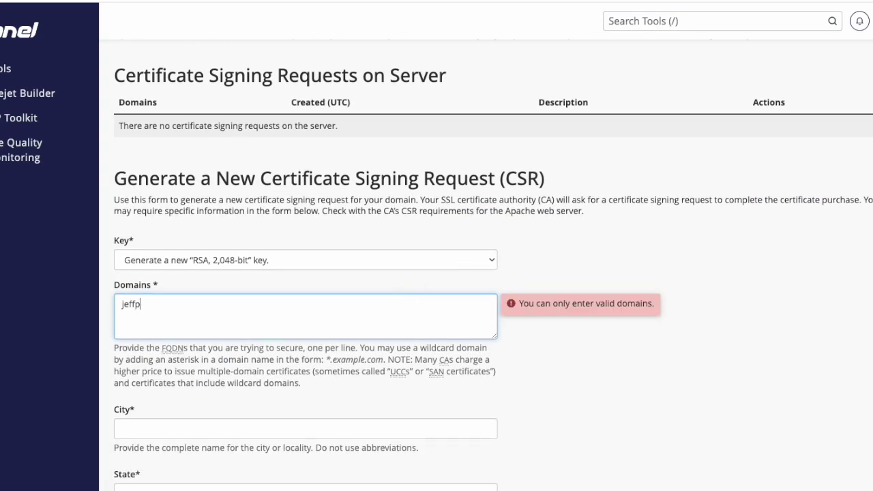
{"action": "type", "text": "bbq.com"}
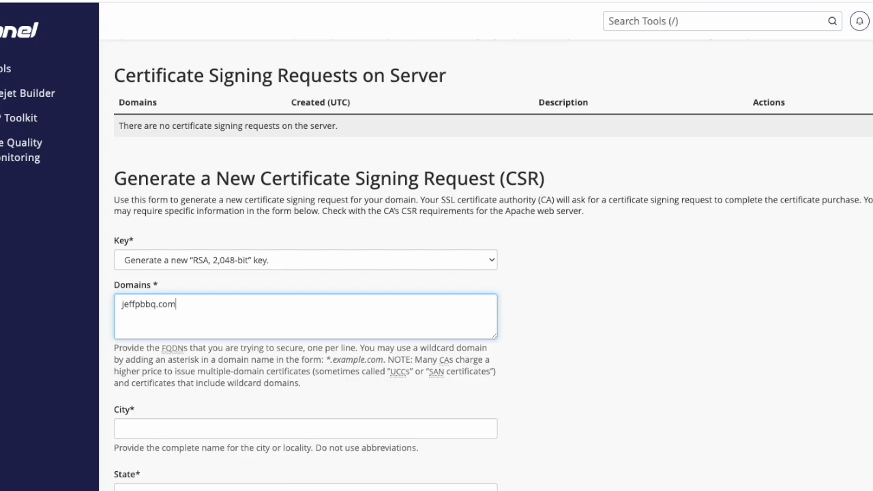
{"action": "scroll", "coordinate": [286, 293], "scroll_direction": "down", "scroll_amount": 3}
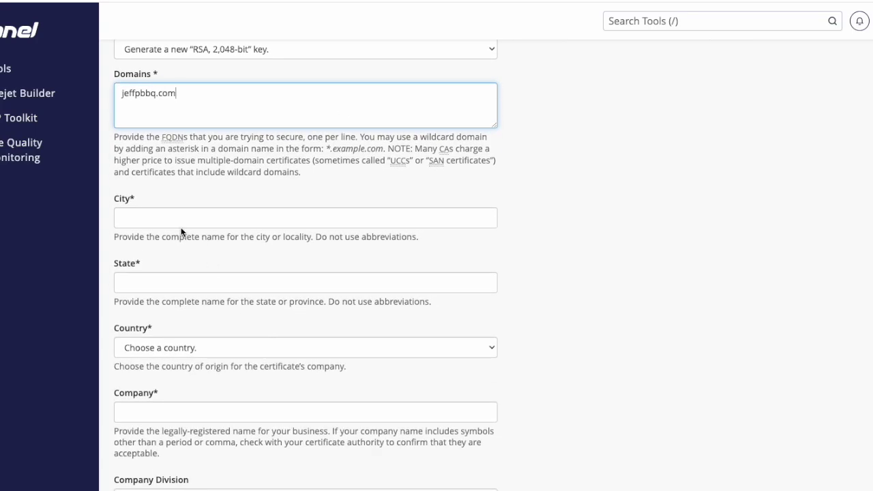
{"action": "left_click", "coordinate": [183, 217]}
{"action": "left_click", "coordinate": [203, 247]}
{"action": "left_click", "coordinate": [163, 280]}
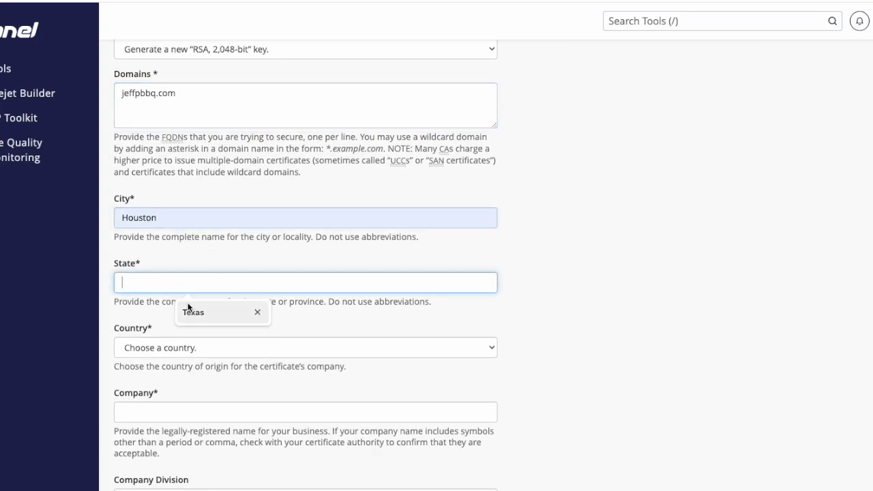
{"action": "left_click", "coordinate": [188, 308]}
{"action": "left_click", "coordinate": [182, 339]}
{"action": "scroll", "coordinate": [191, 409], "scroll_direction": "down", "scroll_amount": 5}
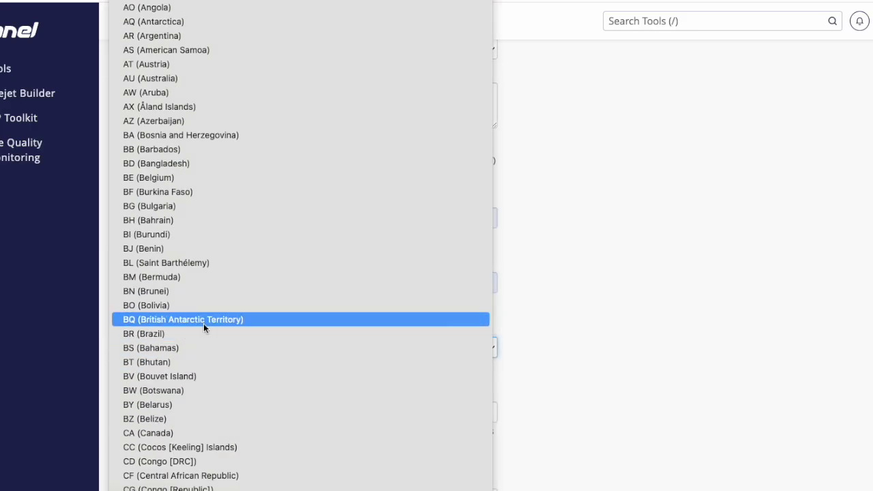
{"action": "scroll", "coordinate": [203, 326], "scroll_direction": "down", "scroll_amount": 20}
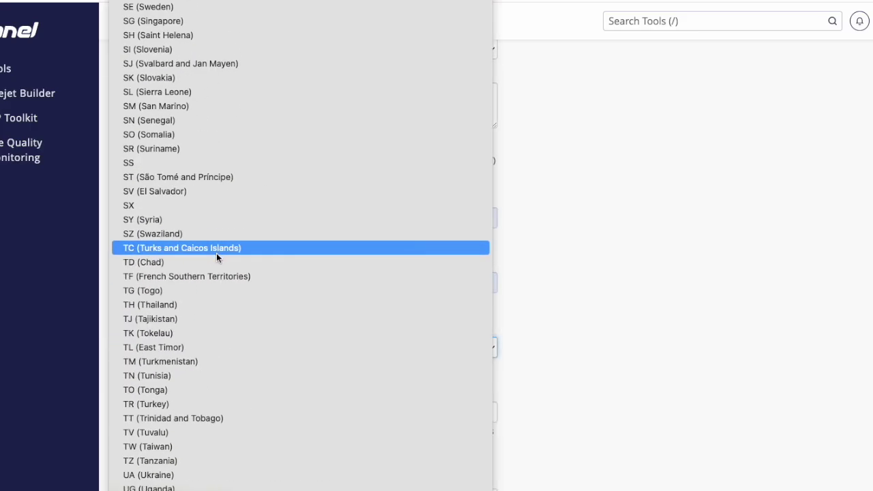
{"action": "scroll", "coordinate": [215, 254], "scroll_direction": "down", "scroll_amount": 5}
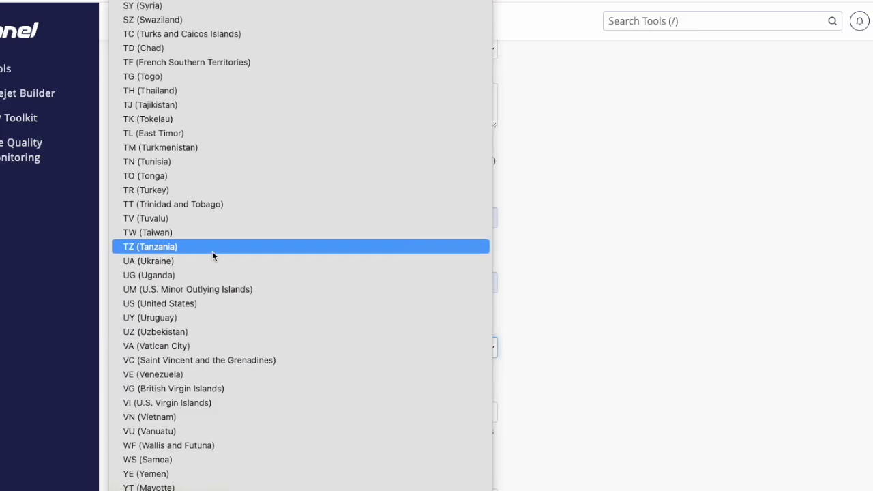
{"action": "left_click", "coordinate": [161, 311]}
- Add the business's company name, generate the CSR, and select the encoded CSR text
{"action": "scroll", "coordinate": [249, 302], "scroll_direction": "down", "scroll_amount": 1}
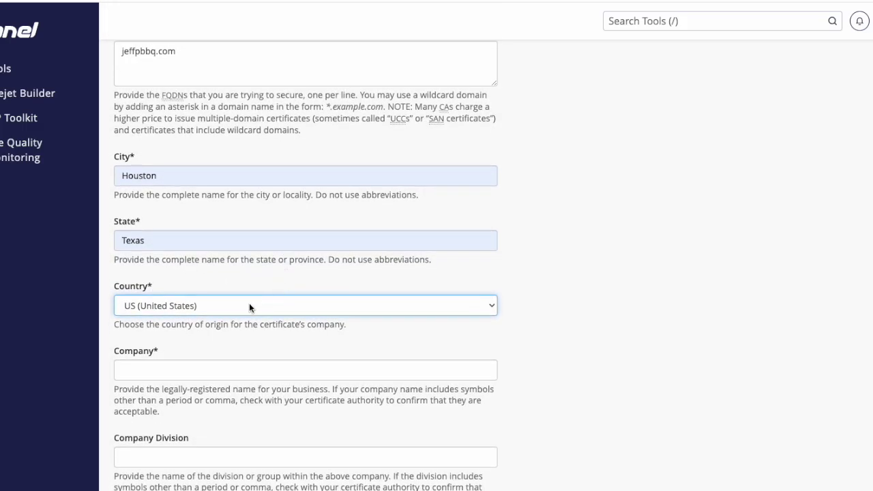
{"action": "left_click", "coordinate": [177, 370]}
{"action": "type", "text": "Jeff P BBQ"}
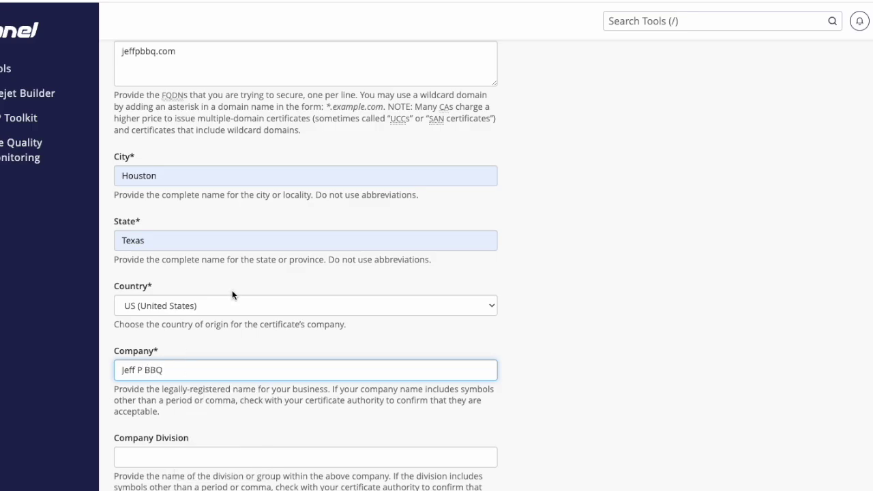
{"action": "scroll", "coordinate": [232, 294], "scroll_direction": "down", "scroll_amount": 5}
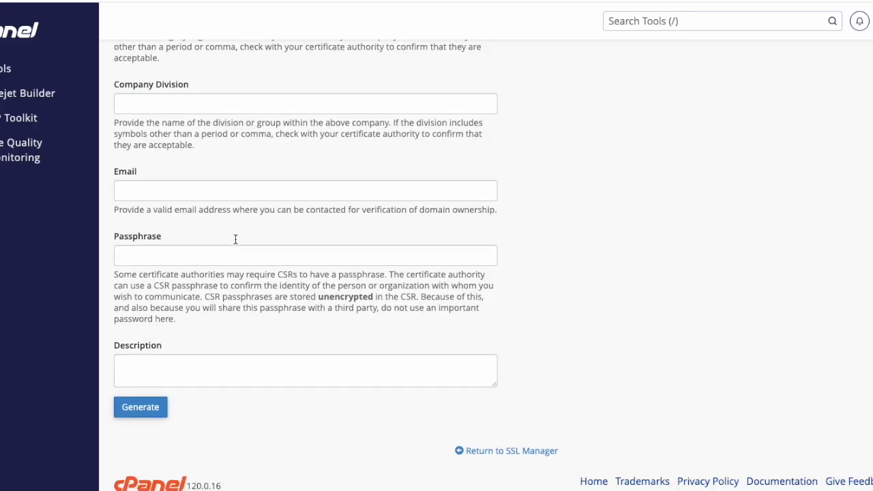
{"action": "left_click", "coordinate": [145, 401]}
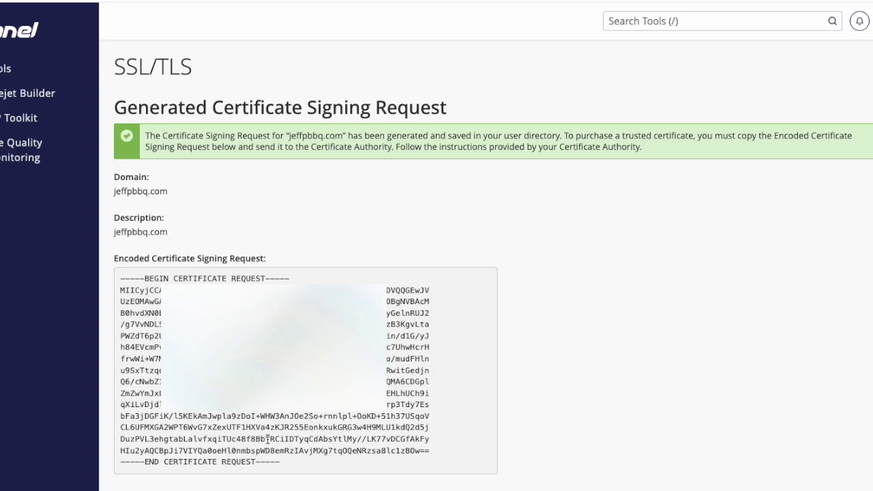
{"action": "left_click_drag", "start_coordinate": [289, 467], "coordinate": [119, 281]}
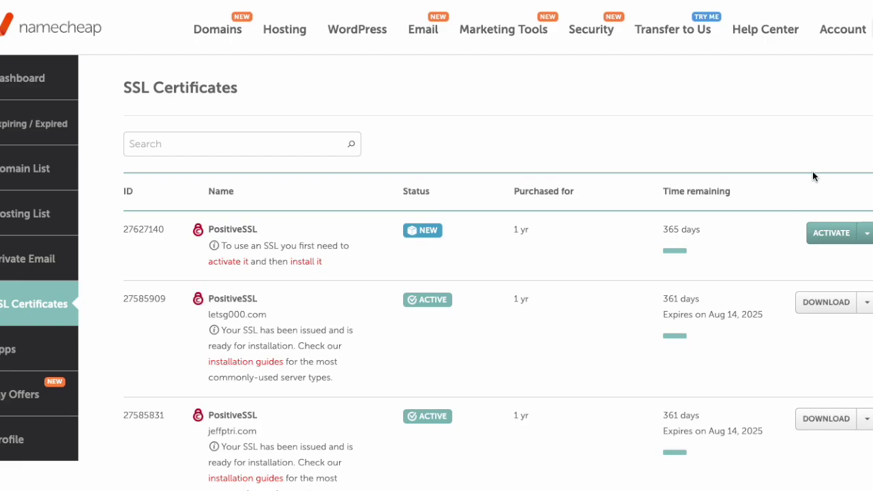
- Start activating the new PositiveSSL certificate in Namecheap and paste in the copied CSR
{"action": "left_click", "coordinate": [831, 238]}
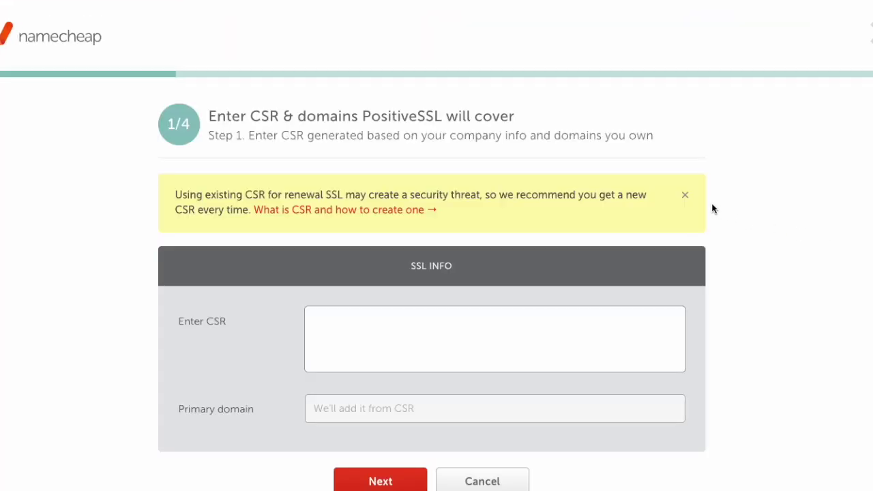
{"action": "scroll", "coordinate": [648, 198], "scroll_direction": "down", "scroll_amount": 1}
{"action": "left_click", "coordinate": [420, 313]}
{"action": "key", "text": "ctrl+v"}
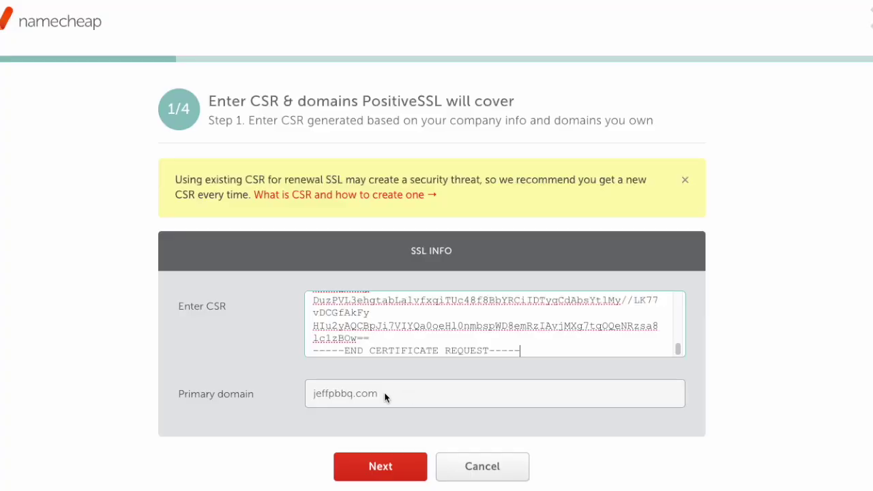
{"action": "left_click", "coordinate": [386, 476]}
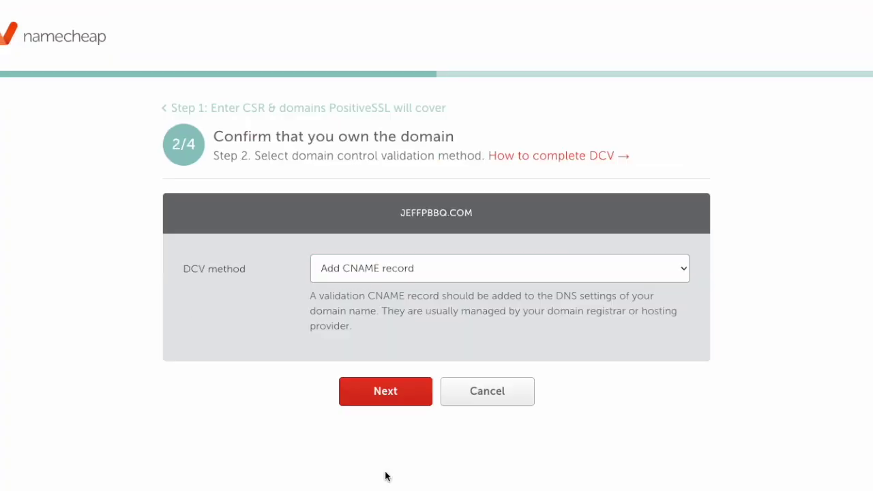
- Keep CNAME validation, enter the admin contact e-mail, and submit the activation
{"action": "left_click", "coordinate": [380, 398]}
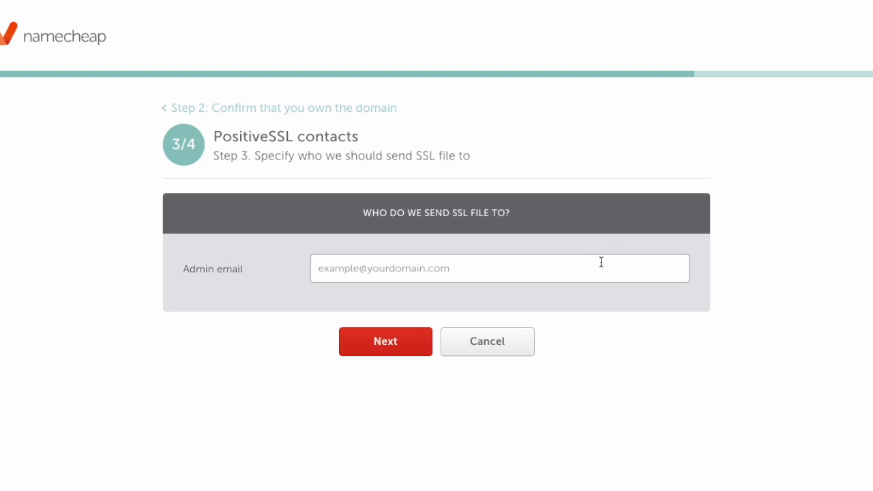
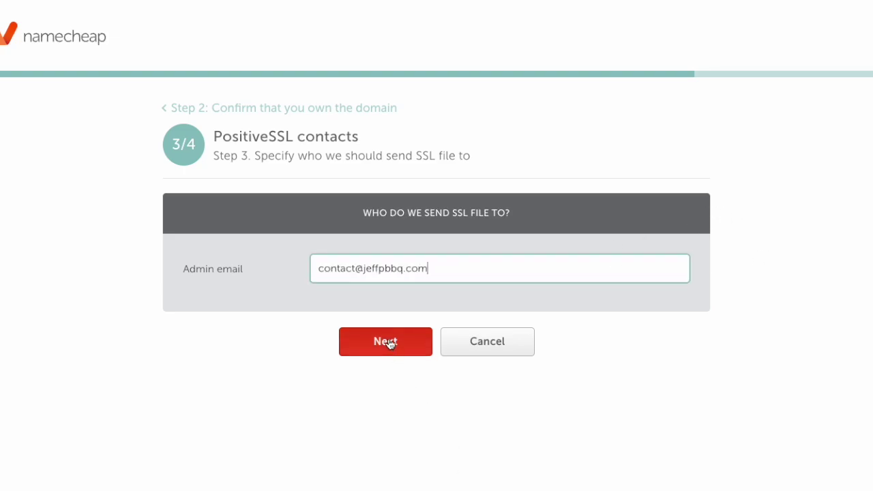
{"action": "left_click", "coordinate": [386, 341]}
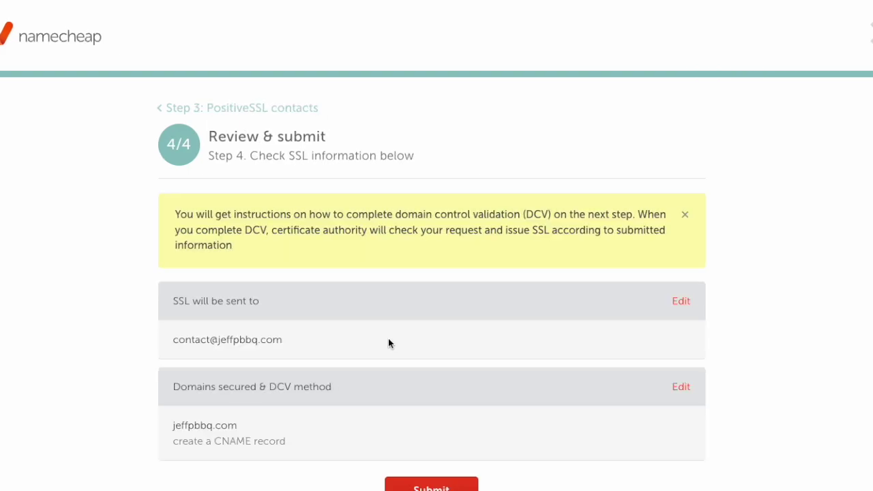
{"action": "scroll", "coordinate": [393, 341], "scroll_direction": "down", "scroll_amount": 1}
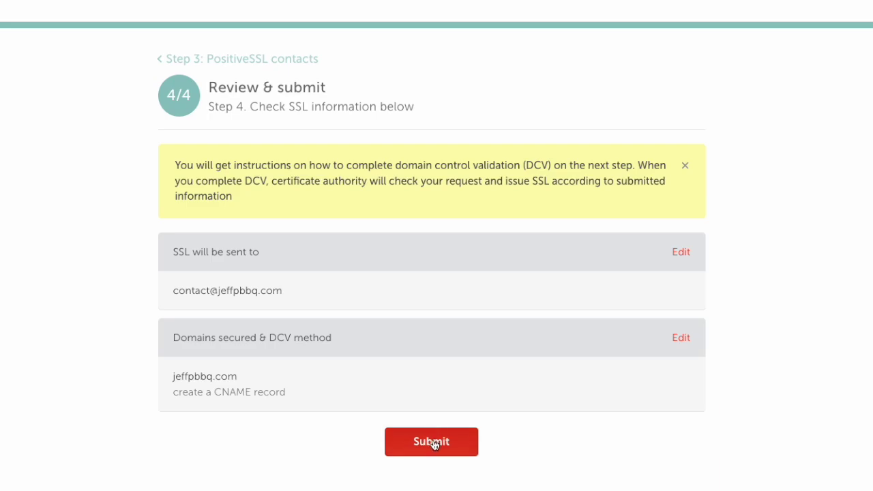
{"action": "left_click", "coordinate": [432, 443]}
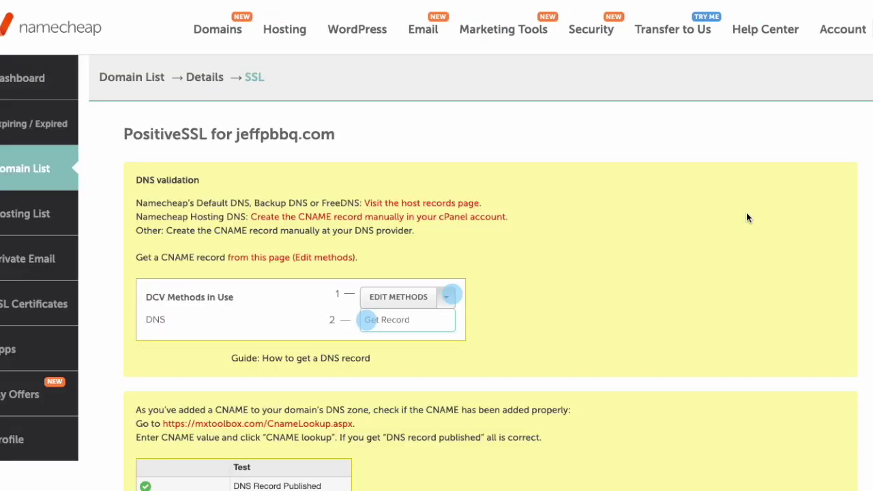
- Reveal the CNAME validation host and target values using Edit Methods > Get Record
{"action": "scroll", "coordinate": [344, 191], "scroll_direction": "down", "scroll_amount": 1}
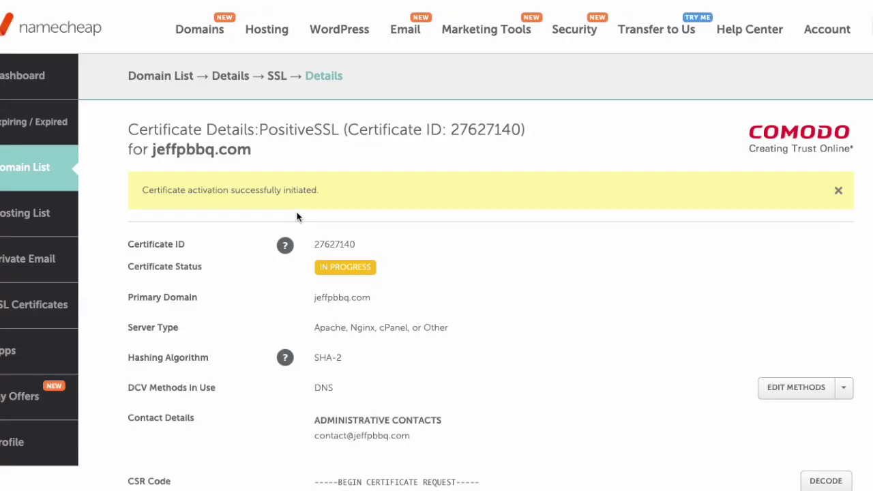
{"action": "scroll", "coordinate": [744, 199], "scroll_direction": "down", "scroll_amount": 4}
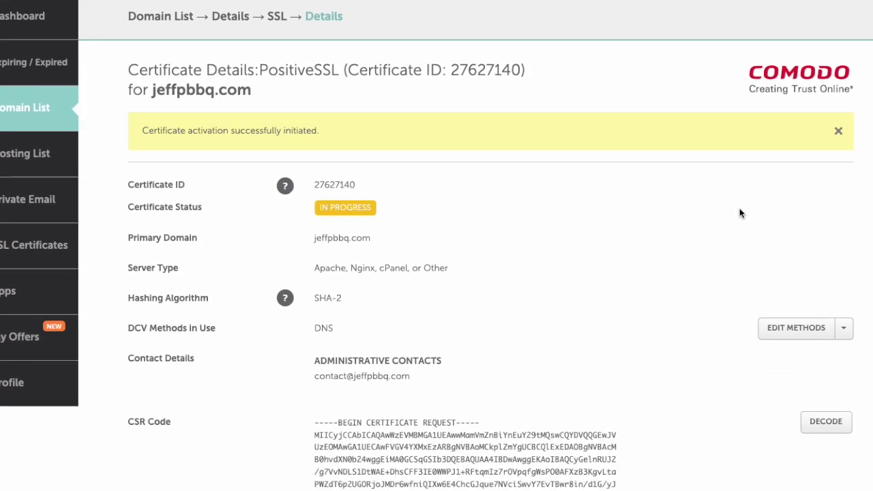
{"action": "left_click", "coordinate": [844, 227]}
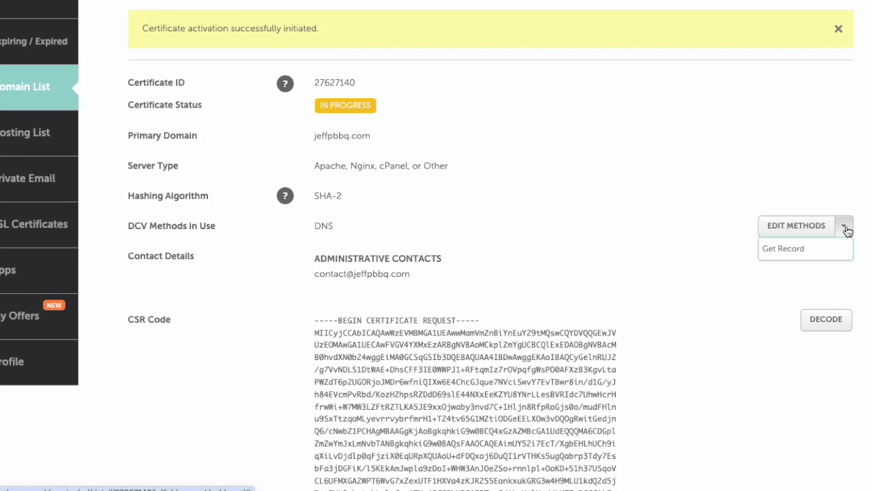
{"action": "left_click", "coordinate": [784, 250]}
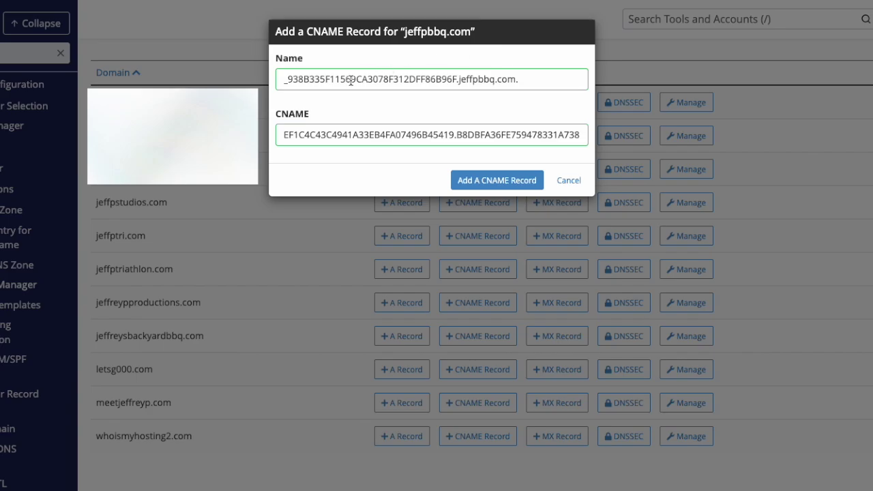
- Add the validation CNAME record, removing the name's trailing dot and pasting the Comodo target
{"action": "left_click", "coordinate": [351, 80]}
{"action": "key", "text": "End"}
{"action": "key", "text": "BackSpace"}
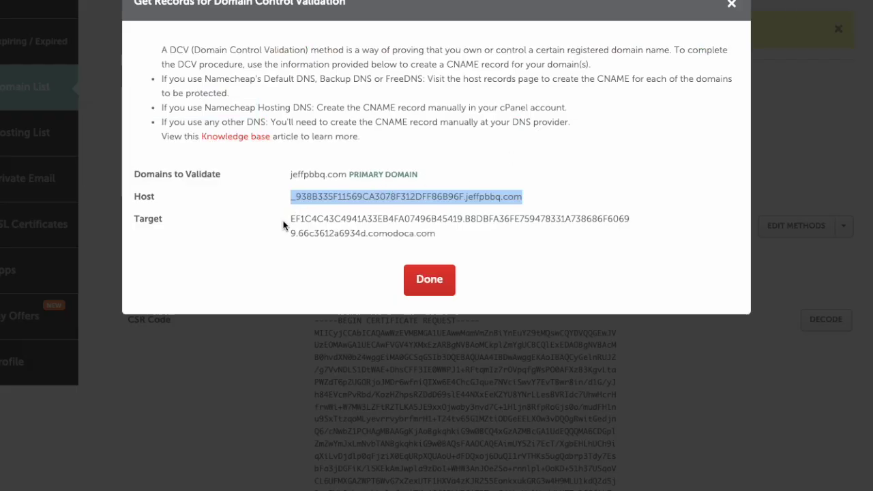
{"action": "left_click_drag", "start_coordinate": [284, 221], "coordinate": [438, 233]}
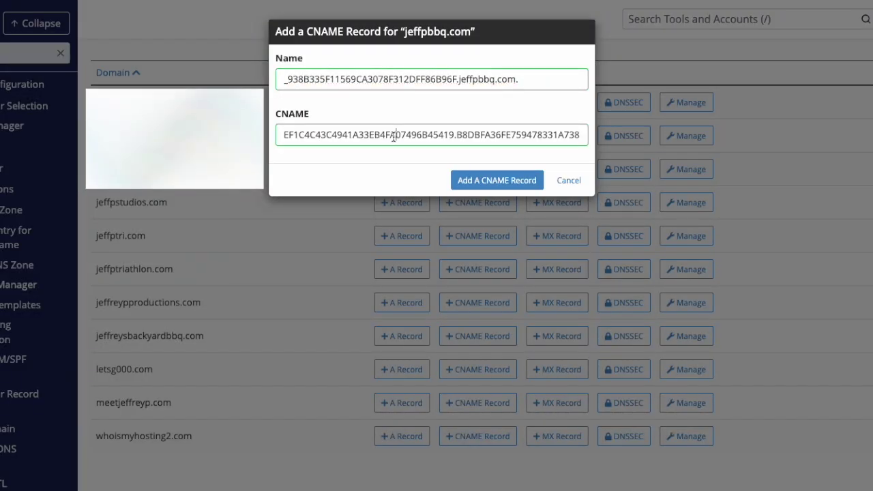
{"action": "triple_click", "coordinate": [393, 137]}
{"action": "type", "text": "EF1C4C43C4941A33EB4F707496B45419.B8DBFA36FE759478331A738686F60699.66c3612a6934d.comodoca.com"}
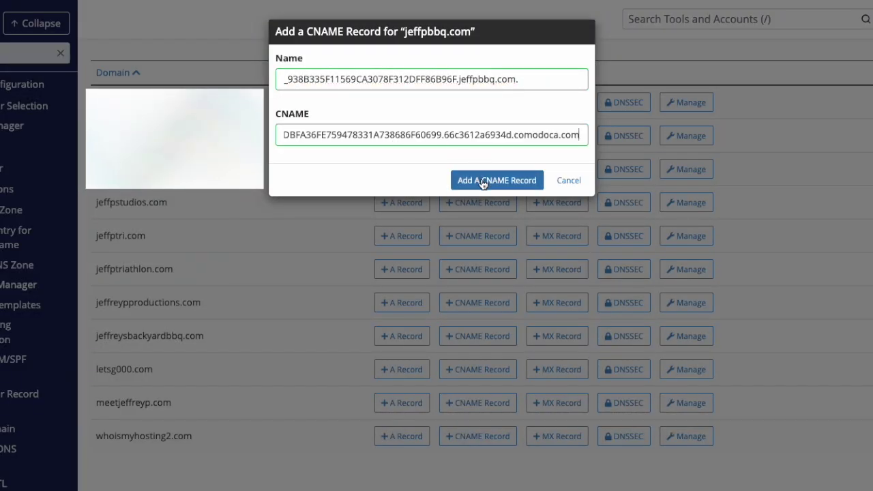
{"action": "left_click", "coordinate": [482, 180]}
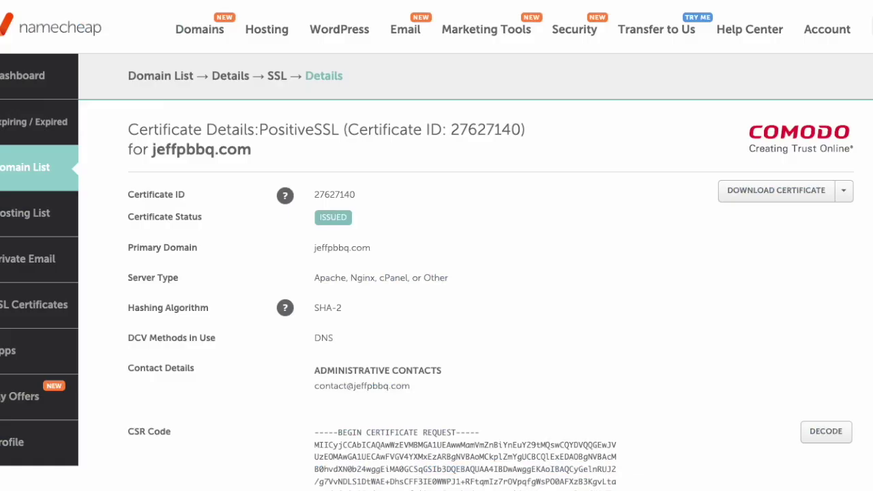
- Download the issued PositiveSSL certificate files for jeffpbbq.com
{"action": "left_click", "coordinate": [761, 197]}
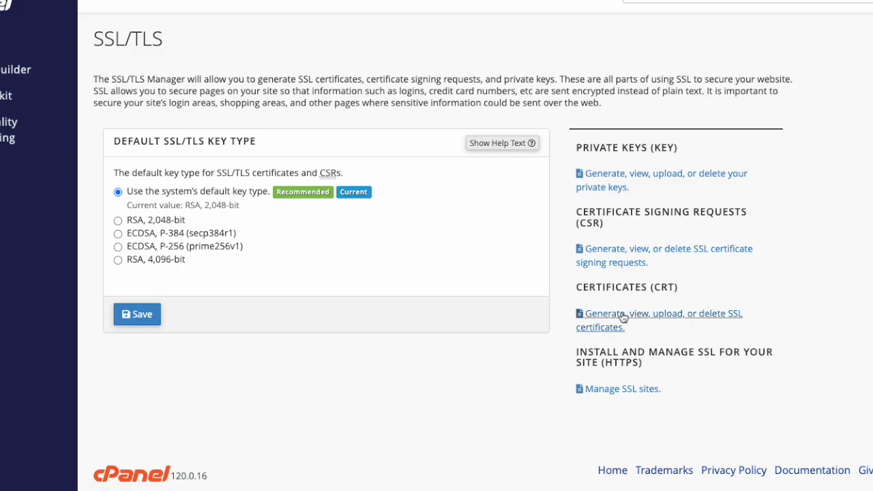
- Upload jeffpbbq_com.crt from the jeffpbbq_com (1) download folder on cPanel's Certificates page
{"action": "left_click", "coordinate": [595, 318]}
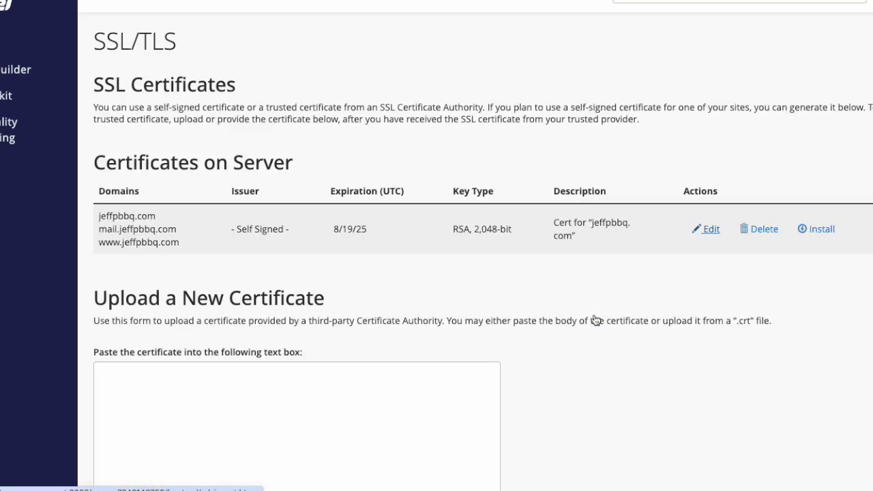
{"action": "scroll", "coordinate": [317, 130], "scroll_direction": "down", "scroll_amount": 1}
{"action": "scroll", "coordinate": [323, 137], "scroll_direction": "down", "scroll_amount": 6}
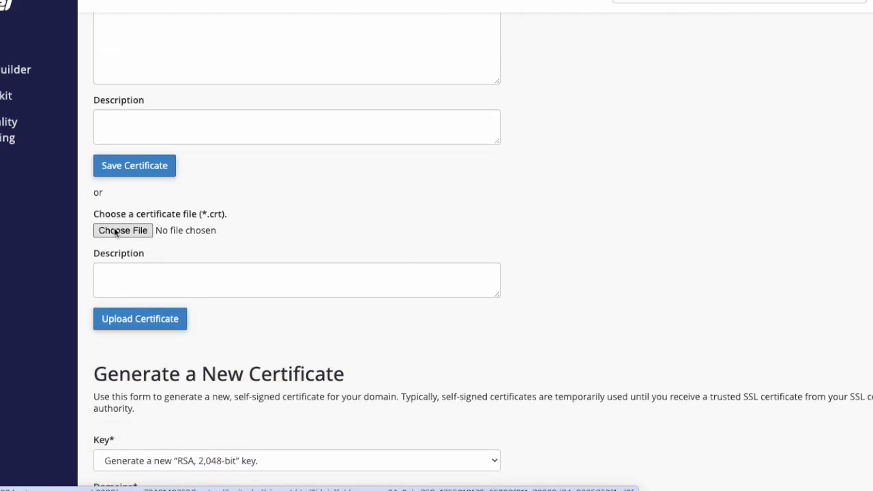
{"action": "left_click", "coordinate": [114, 231]}
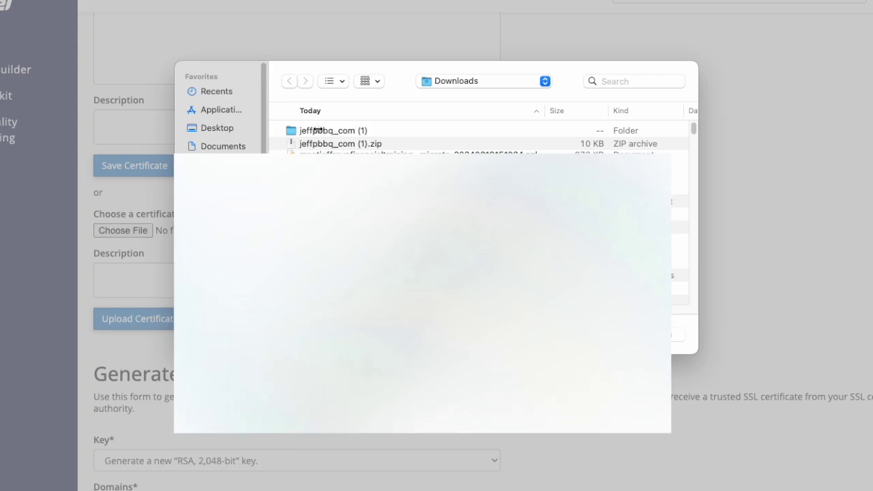
{"action": "double_click", "coordinate": [317, 130]}
{"action": "left_click", "coordinate": [335, 144]}
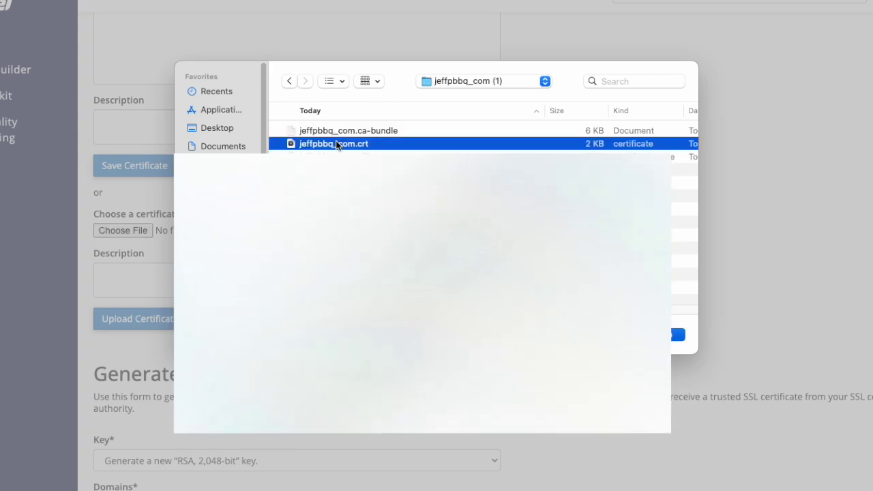
{"action": "double_click", "coordinate": [336, 143]}
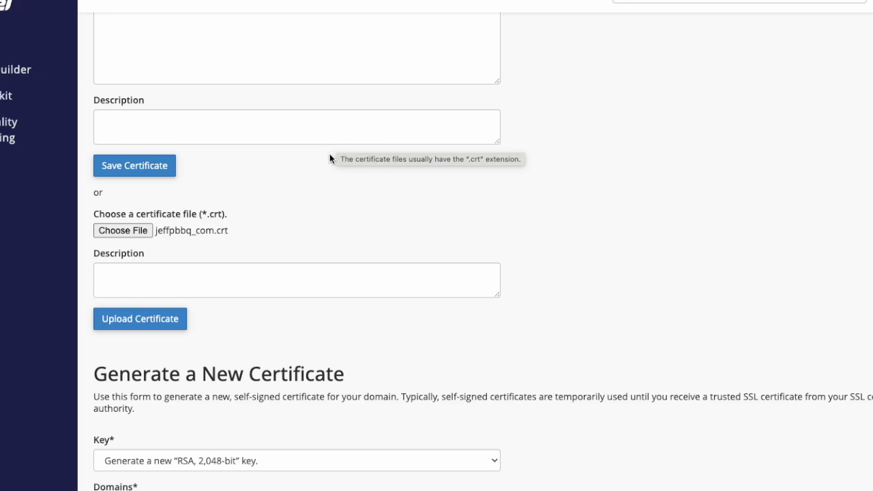
{"action": "left_click", "coordinate": [149, 321]}
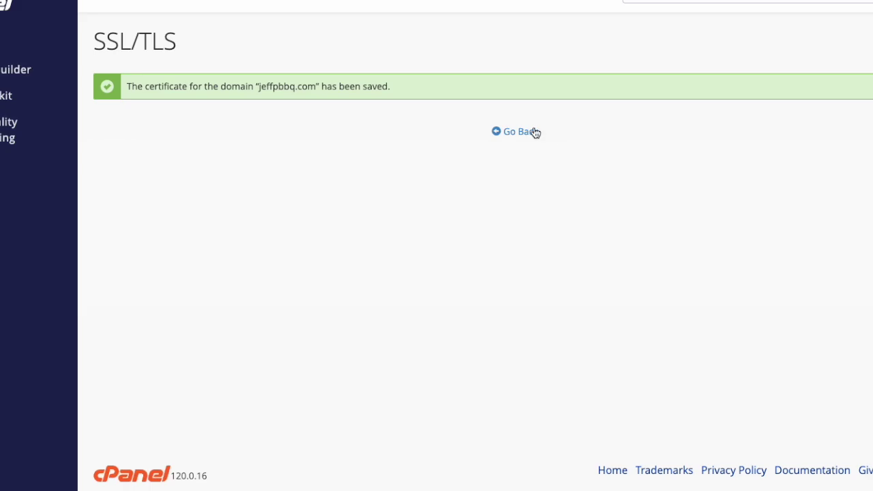
{"action": "left_click", "coordinate": [513, 134]}
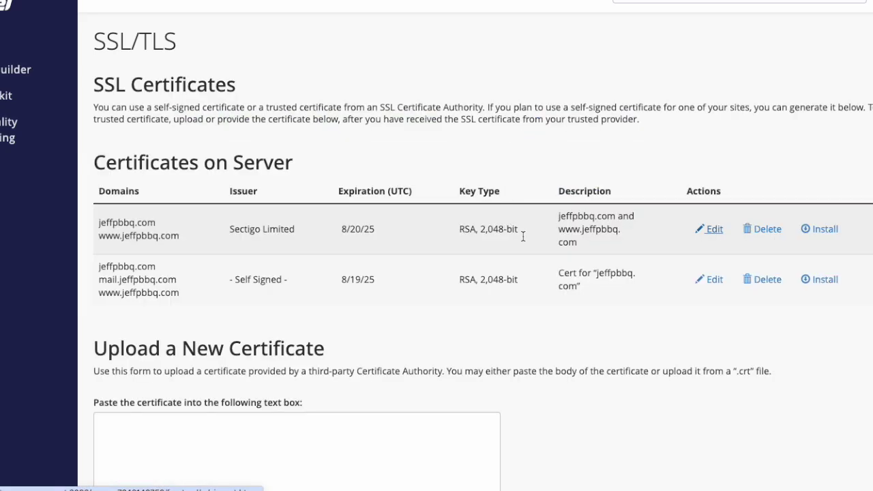
- Delete the old self-signed jeffpbbq.com certificate and return to the SSL/TLS Manager
{"action": "left_click", "coordinate": [768, 285]}
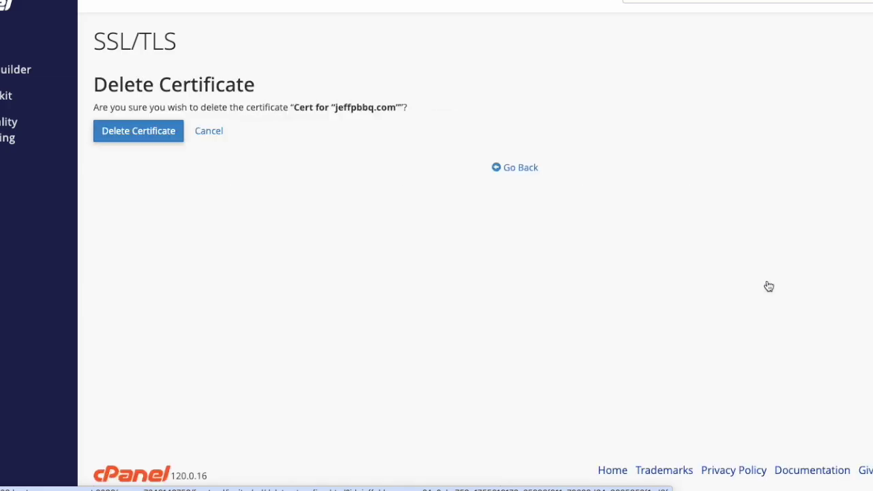
{"action": "left_click", "coordinate": [130, 133]}
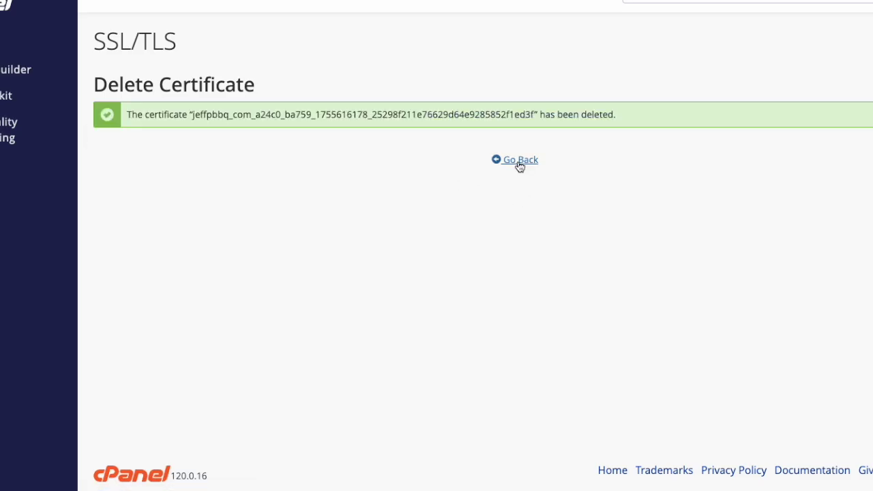
{"action": "left_click", "coordinate": [519, 162]}
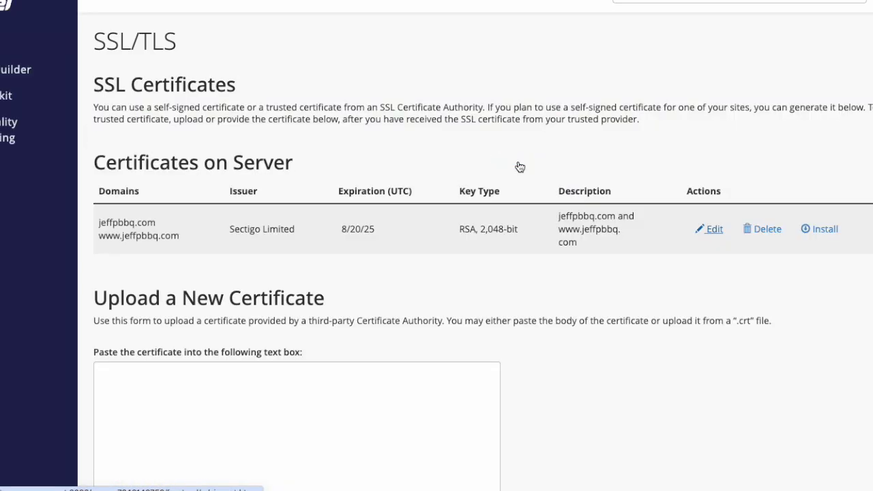
{"action": "scroll", "coordinate": [482, 287], "scroll_direction": "down", "scroll_amount": 20}
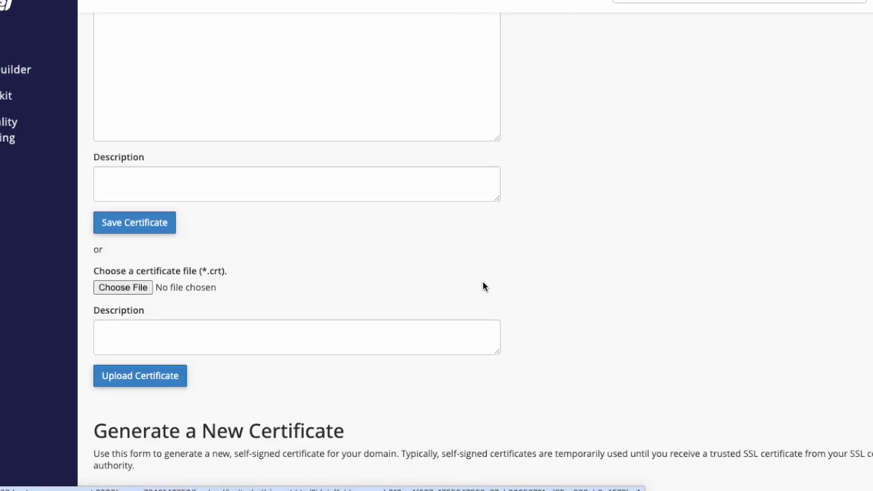
{"action": "scroll", "coordinate": [506, 287], "scroll_direction": "down", "scroll_amount": 2}
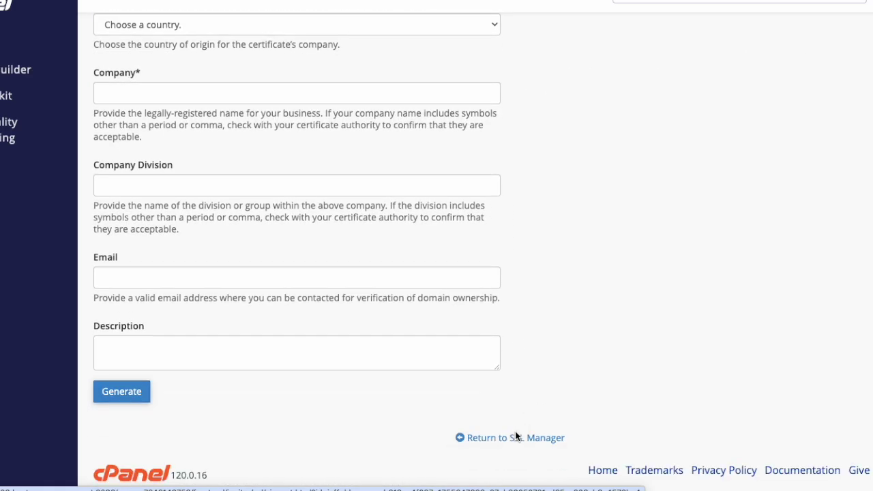
{"action": "left_click", "coordinate": [516, 437]}
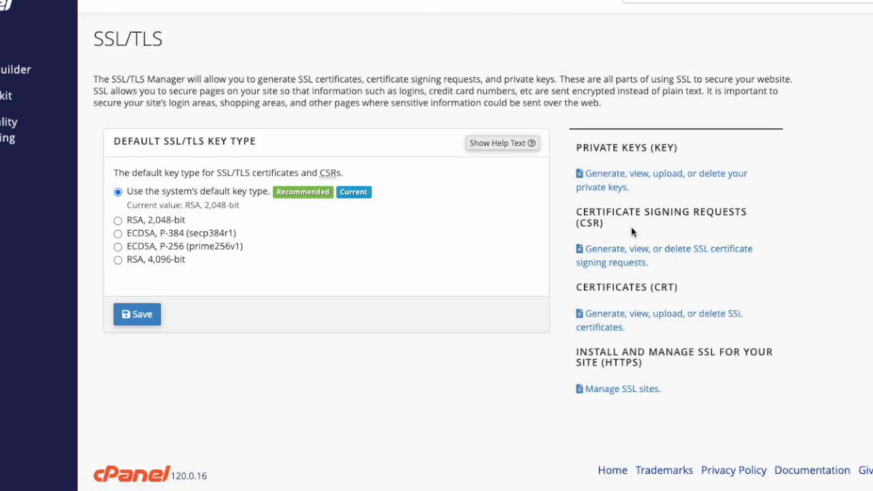
- On Manage SSL sites, select jeffpbbq.com and autofill its certificate, private key and CA bundle
{"action": "left_click", "coordinate": [619, 390]}
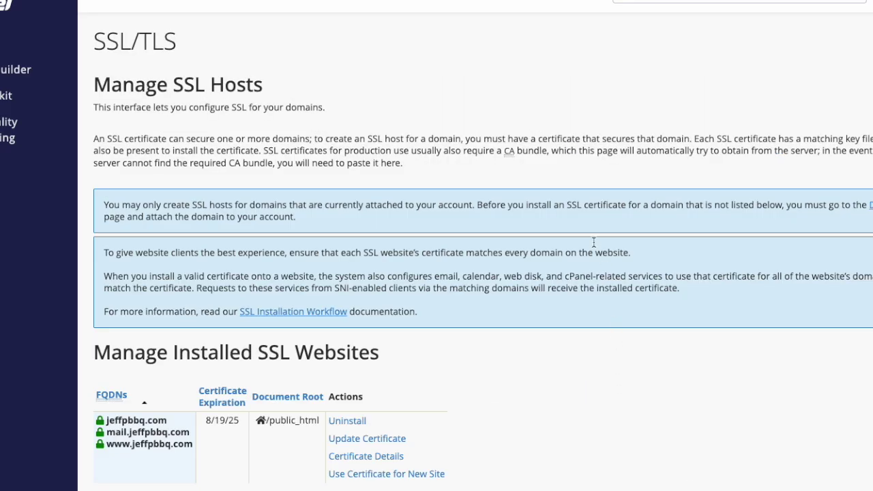
{"action": "scroll", "coordinate": [311, 168], "scroll_direction": "down", "scroll_amount": 6}
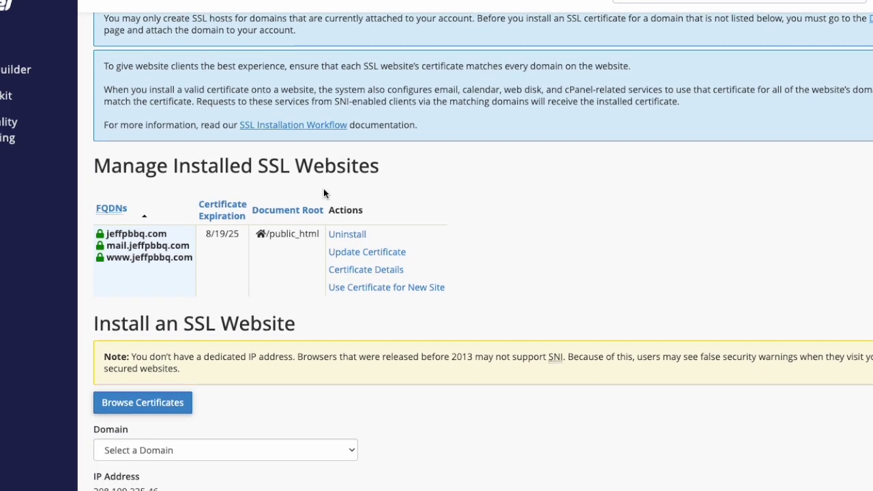
{"action": "scroll", "coordinate": [326, 194], "scroll_direction": "down", "scroll_amount": 3}
{"action": "scroll", "coordinate": [329, 185], "scroll_direction": "up", "scroll_amount": 2}
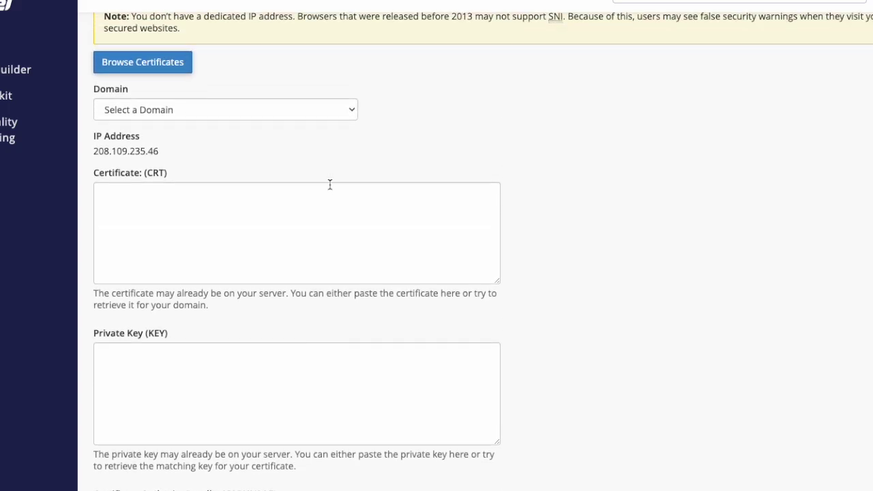
{"action": "left_click", "coordinate": [321, 118]}
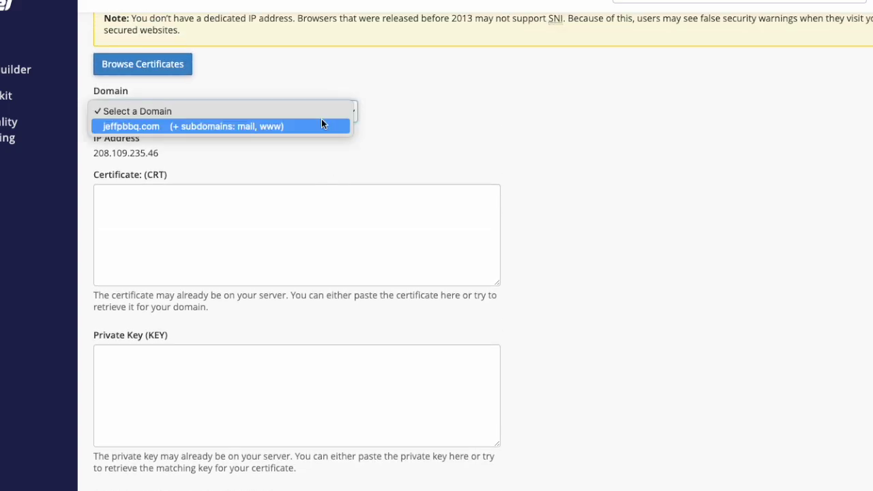
{"action": "left_click", "coordinate": [274, 124]}
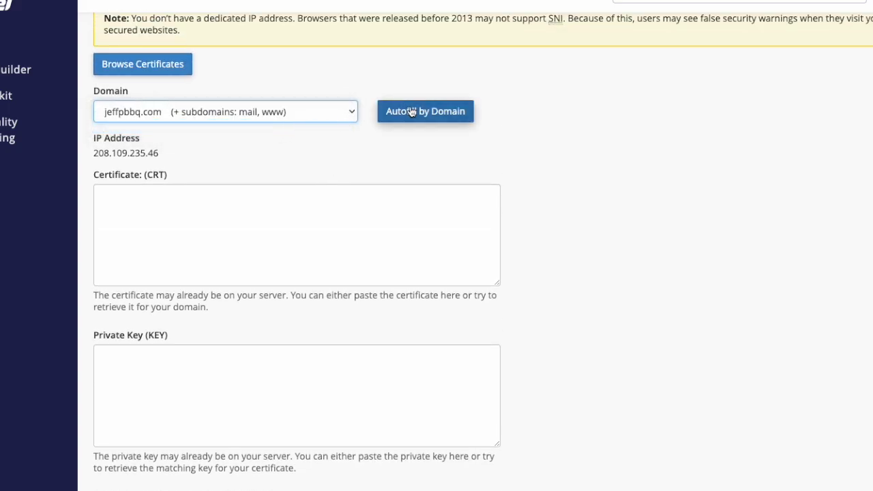
{"action": "left_click", "coordinate": [418, 113]}
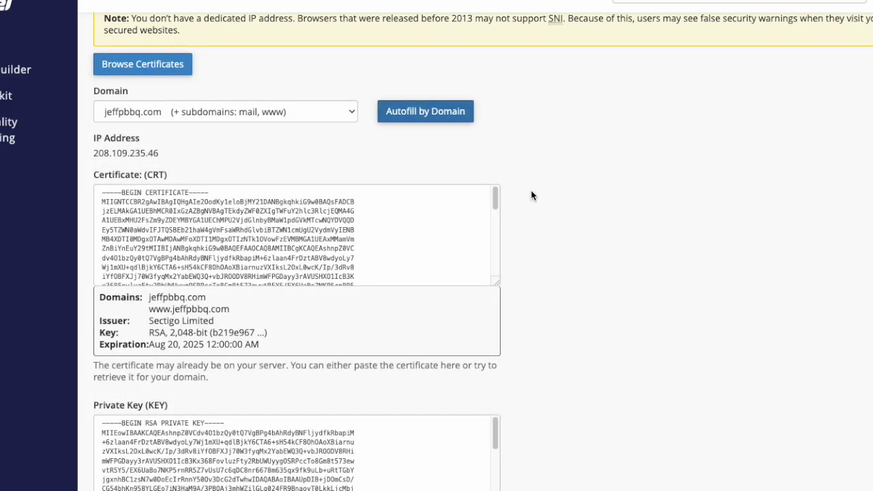
- Install the Sectigo certificate on jeffpbbq.com and dismiss the success message
{"action": "scroll", "coordinate": [585, 281], "scroll_direction": "down", "scroll_amount": 5}
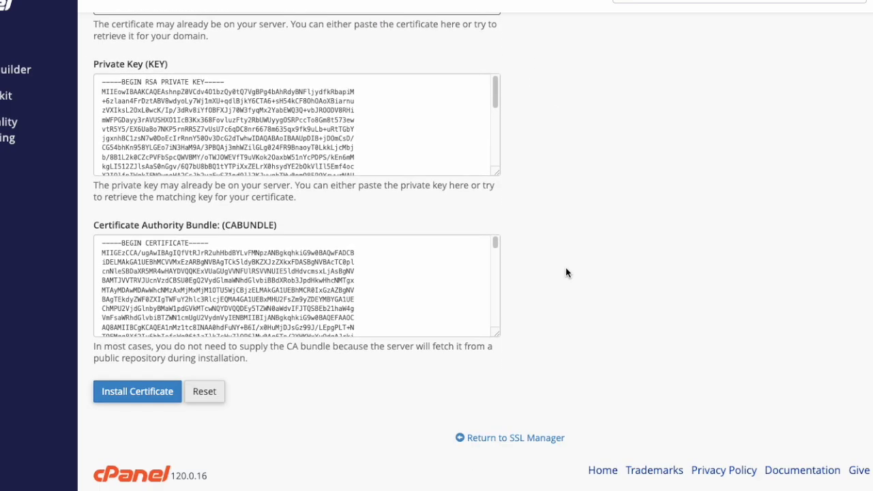
{"action": "left_click", "coordinate": [128, 394]}
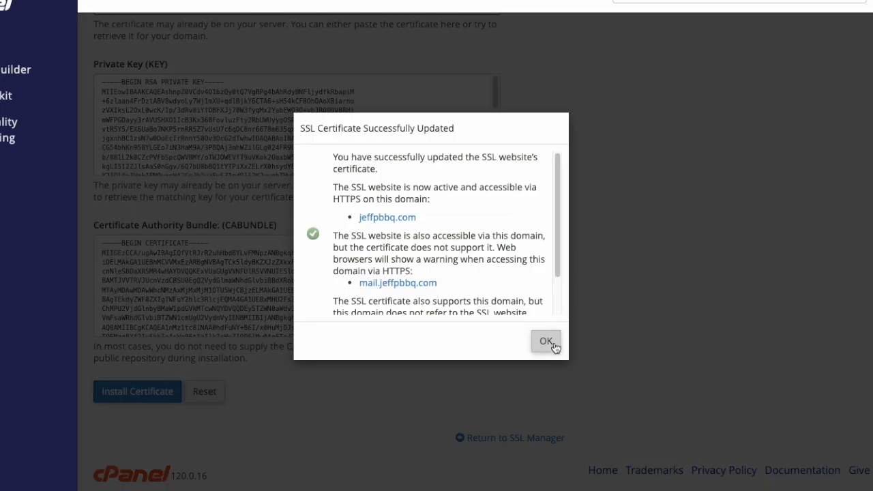
{"action": "scroll", "coordinate": [538, 260], "scroll_direction": "down", "scroll_amount": 2}
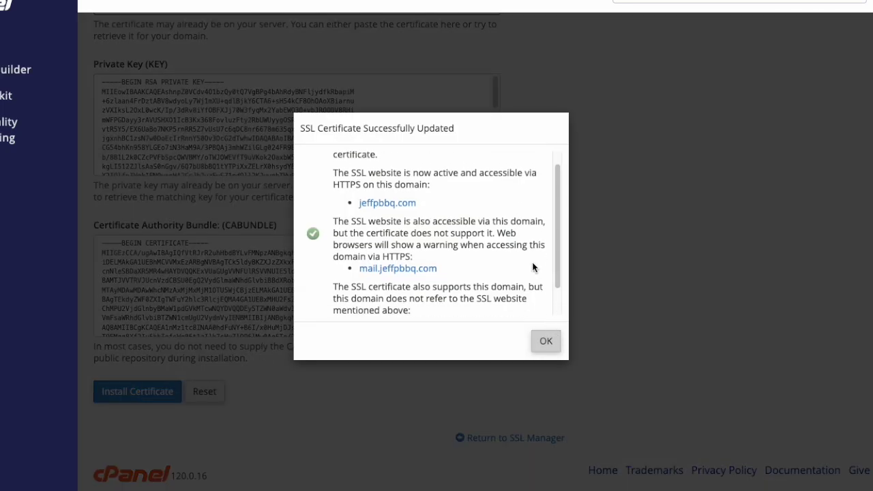
{"action": "left_click", "coordinate": [543, 343]}
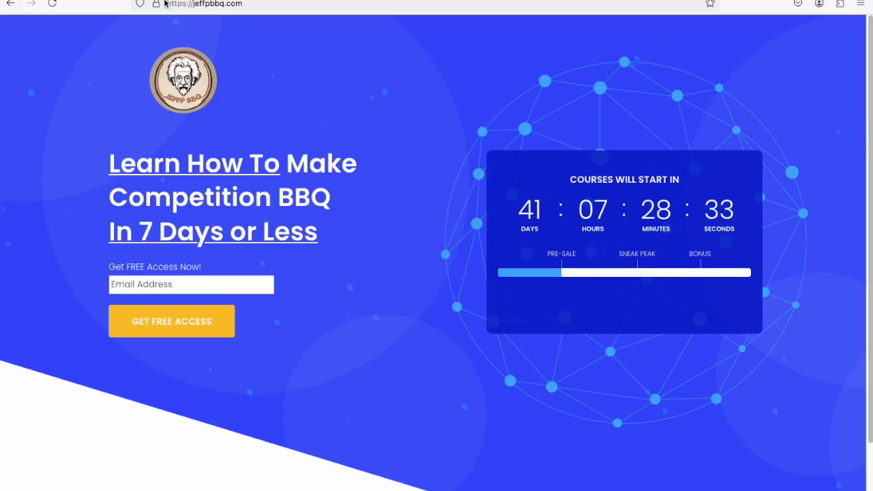
- Open the jeffpbbq.com certificate details in Firefox, showing Sectigo as issuer, valid until 19 Aug 2025
{"action": "left_click", "coordinate": [157, 4]}
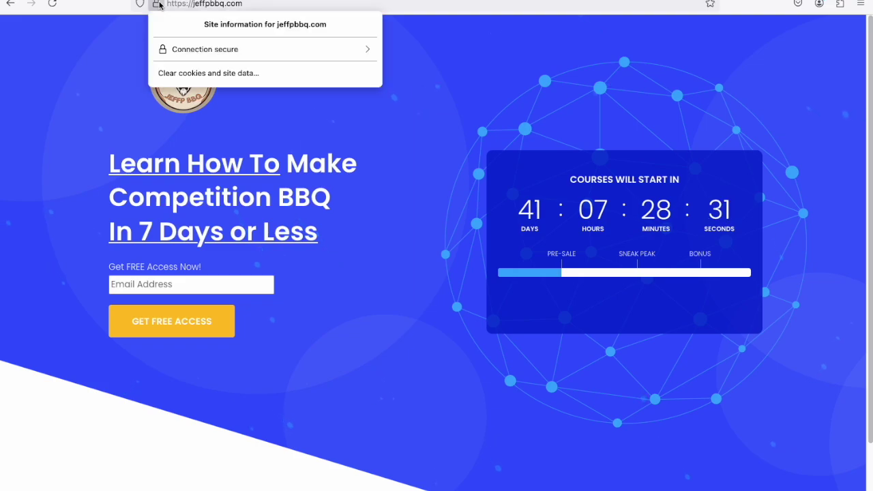
{"action": "left_click", "coordinate": [262, 49]}
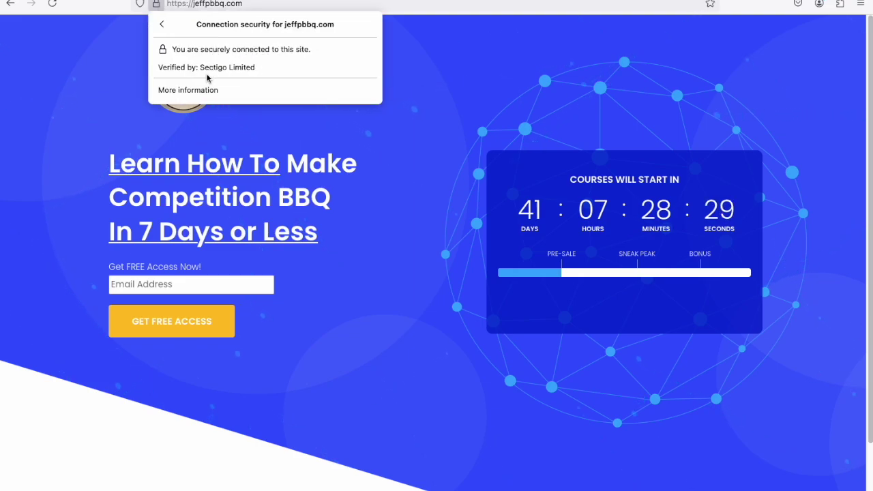
{"action": "left_click", "coordinate": [200, 90]}
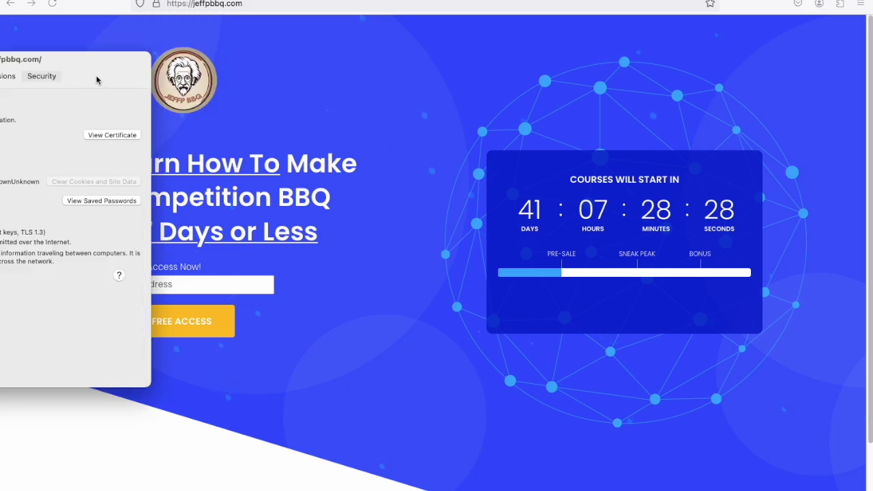
{"action": "left_click_drag", "start_coordinate": [80, 59], "coordinate": [431, 81]}
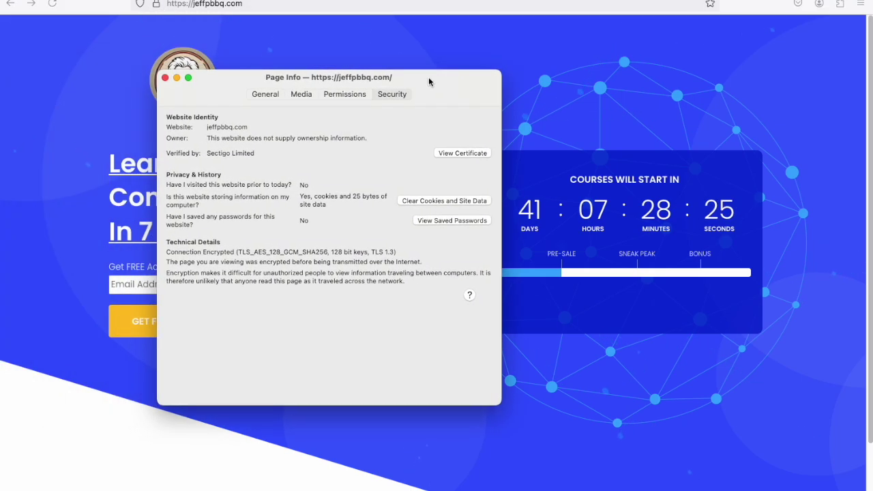
{"action": "left_click", "coordinate": [452, 153]}
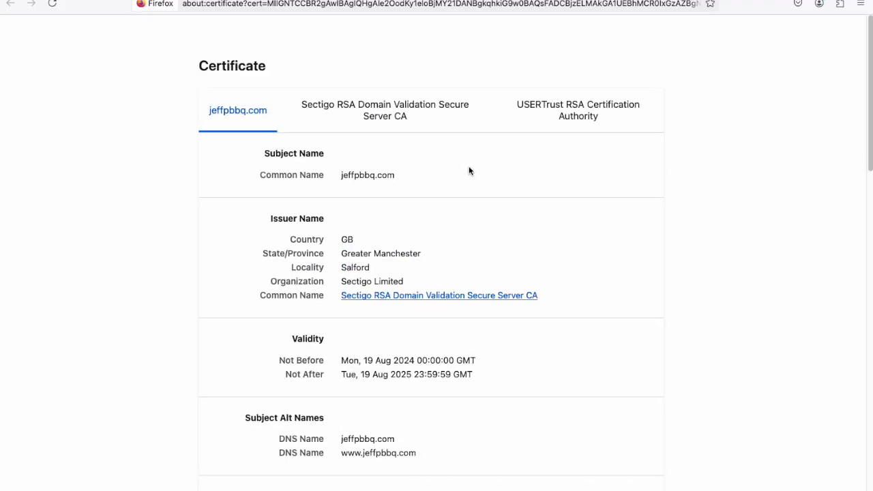